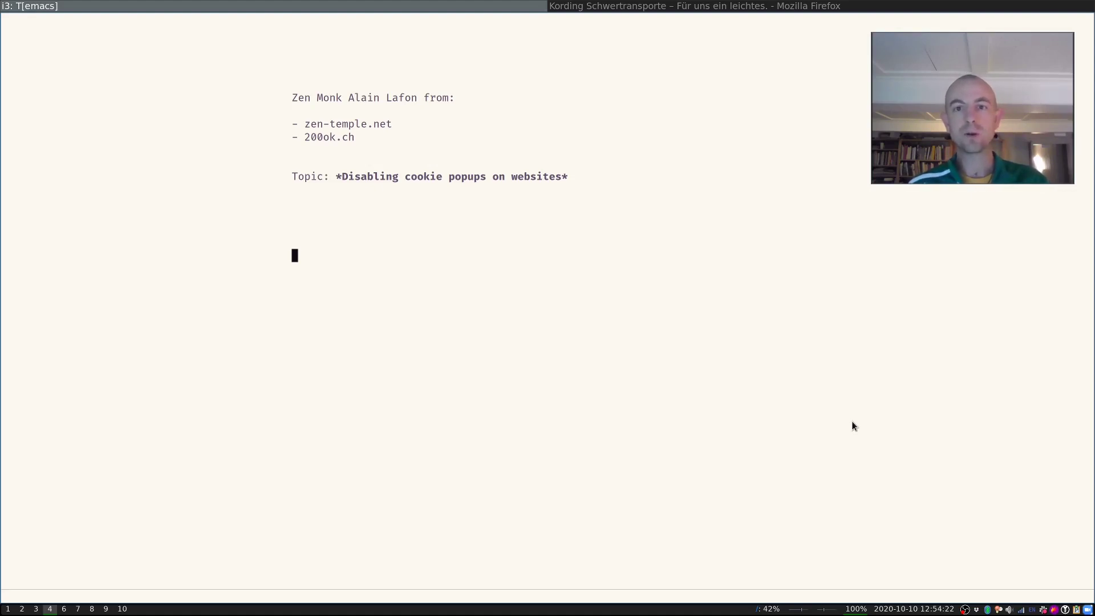
# - Switch to the Firefox window showing kording-schwertransporte.de with its cookie consent popup
pyautogui.click(801, 6)
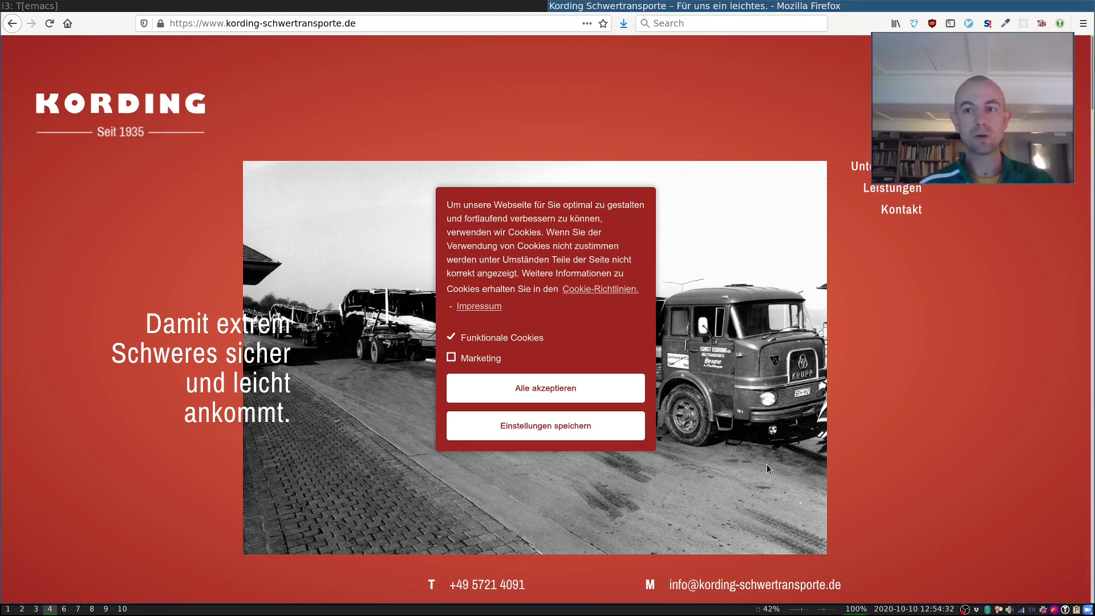
# - Tile Emacs and Firefox side by side and scroll the Kording page
pyautogui.press('super+e')
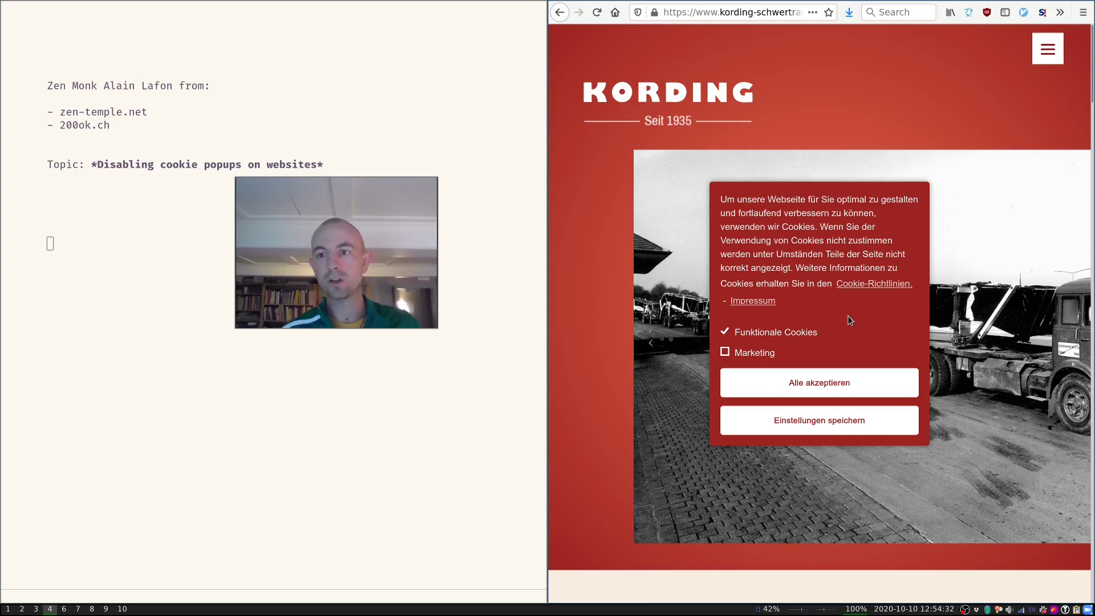
pyautogui.scroll(-10, 850, 317)
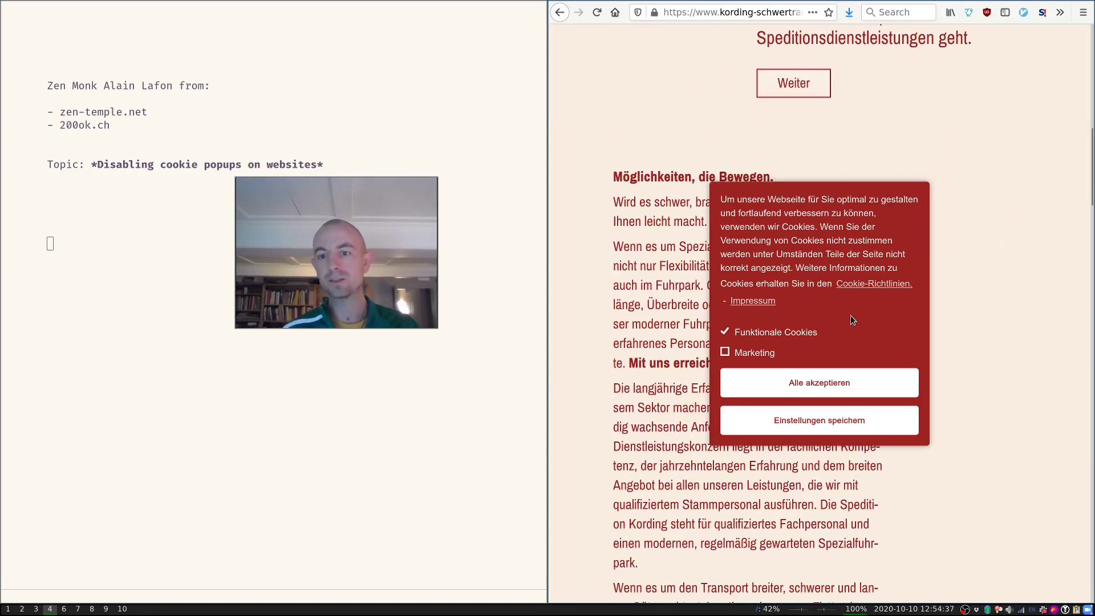
pyautogui.scroll(10, 852, 320)
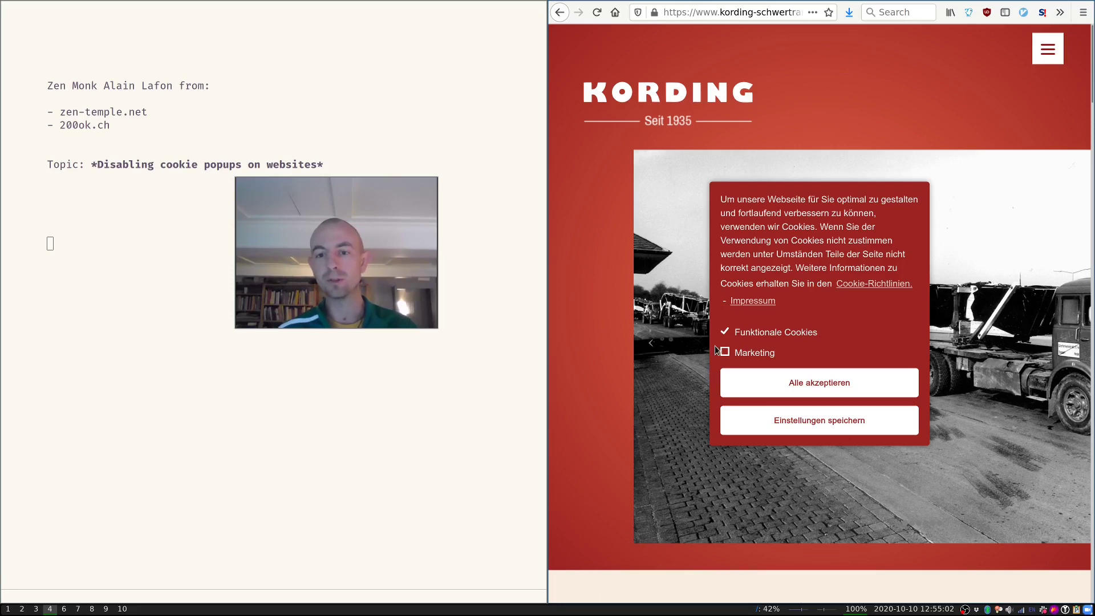
# - Inspect the cookie popup text and leave Marketing unticked without answering the popup
pyautogui.moveTo(712, 338)
pyautogui.mouseDown()
pyautogui.moveTo(789, 335)
pyautogui.moveTo(715, 345)
pyautogui.mouseUp()
pyautogui.doubleClick(787, 331)
pyautogui.click(809, 331)
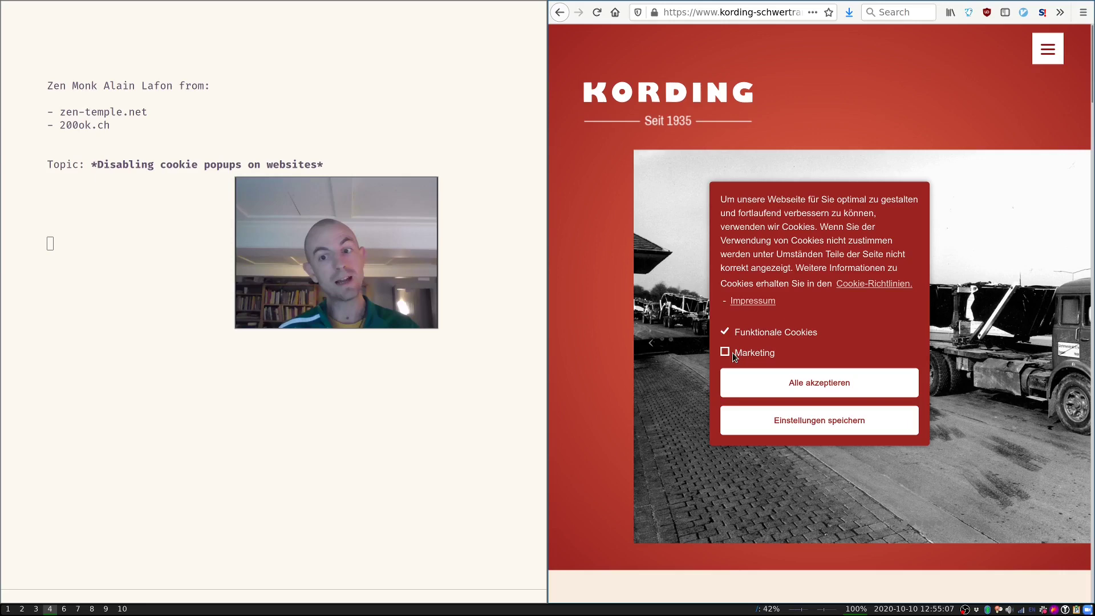
pyautogui.click(732, 353)
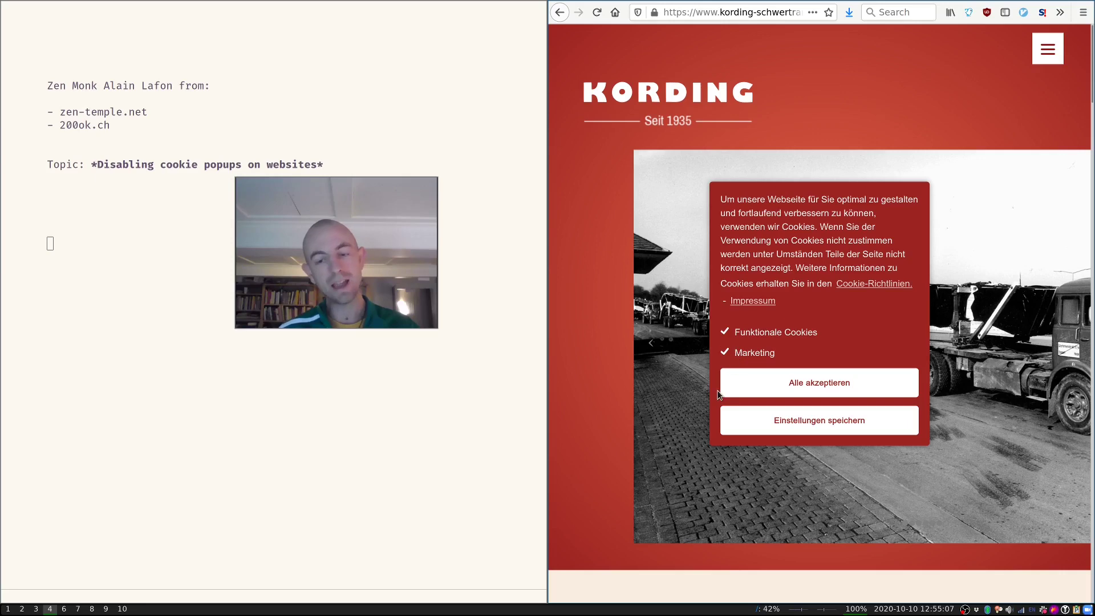
pyautogui.tripleClick(755, 334)
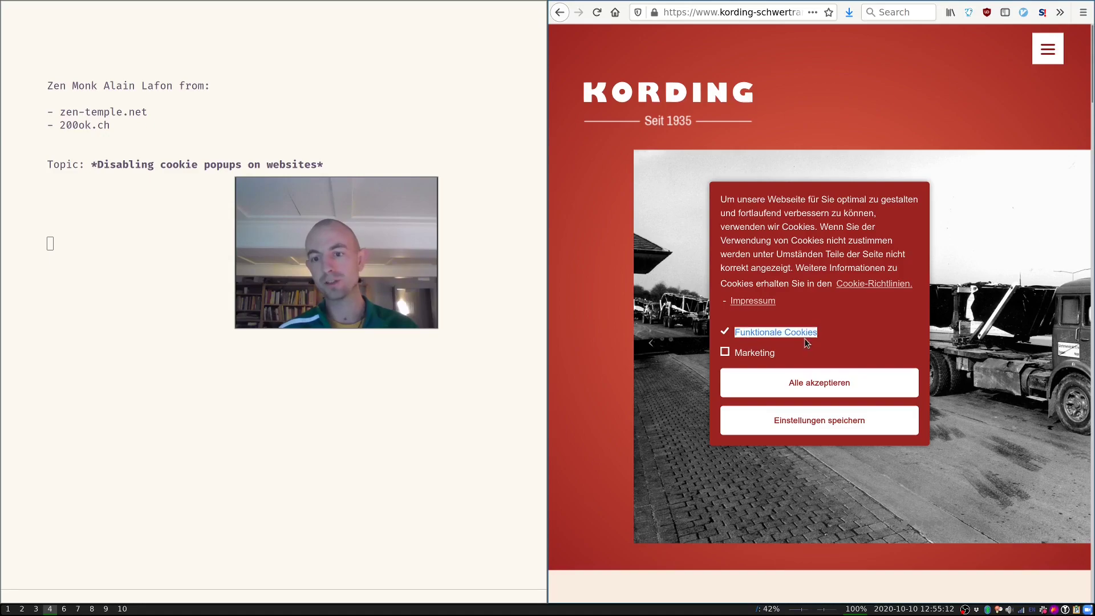
pyautogui.scroll(-20, 976, 453)
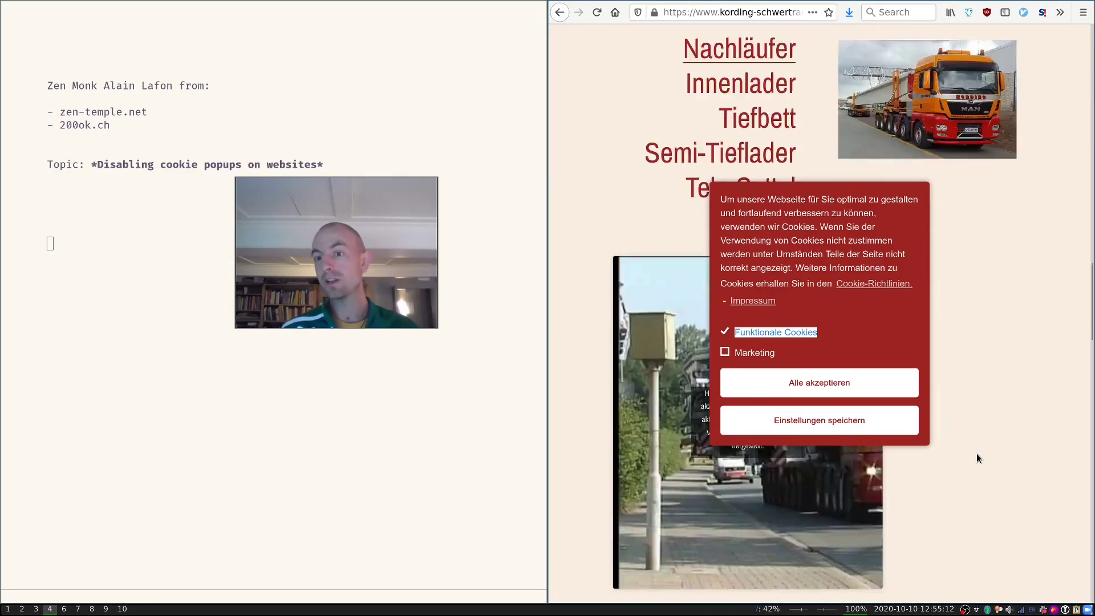
pyautogui.scroll(-5, 976, 456)
pyautogui.scroll(5, 976, 457)
pyautogui.scroll(-10, 976, 456)
pyautogui.scroll(20, 976, 456)
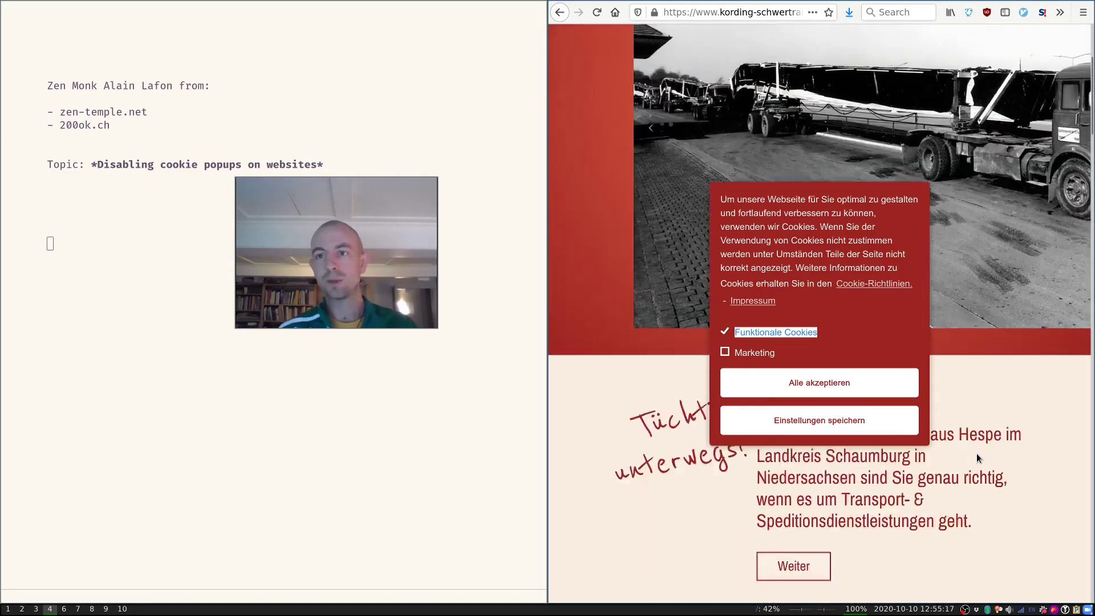
pyautogui.scroll(3, 977, 453)
pyautogui.click(834, 344)
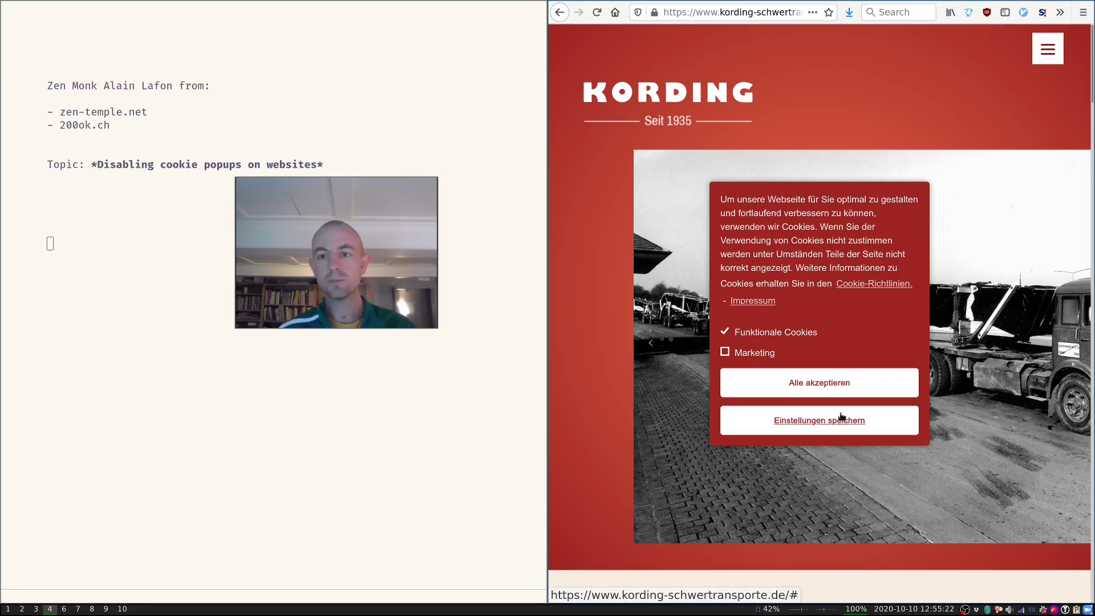
# - Copy the Kording URL and load it in Emacs's eww browser
pyautogui.click(765, 14)
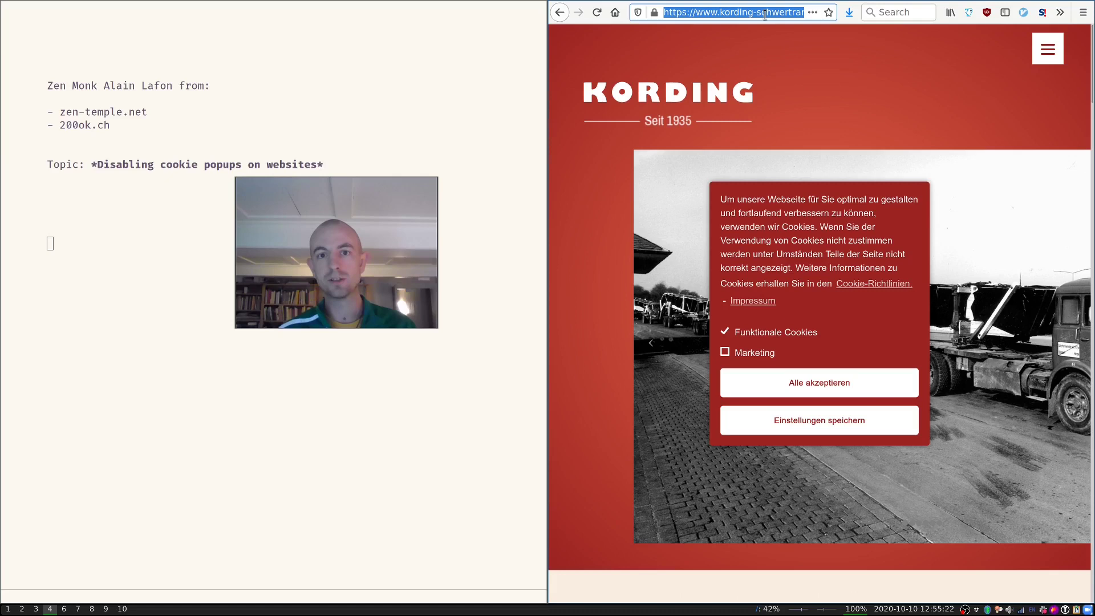
pyautogui.hotkey('alt', 'x')
pyautogui.write('eww')
pyautogui.press('Return')
pyautogui.hotkey('ctrl', 'y')
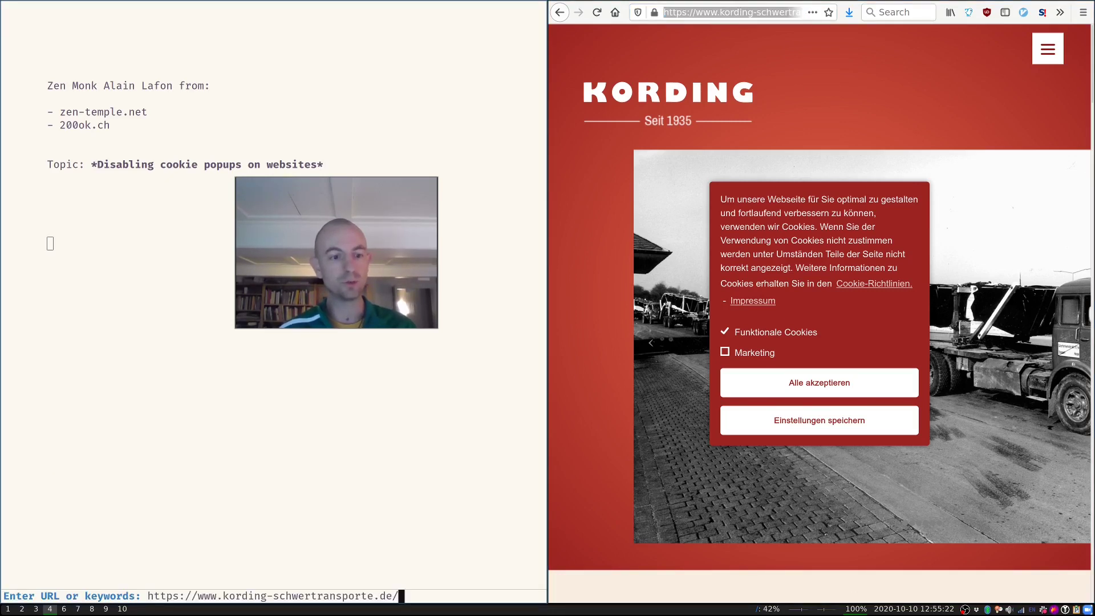
pyautogui.press('Return')
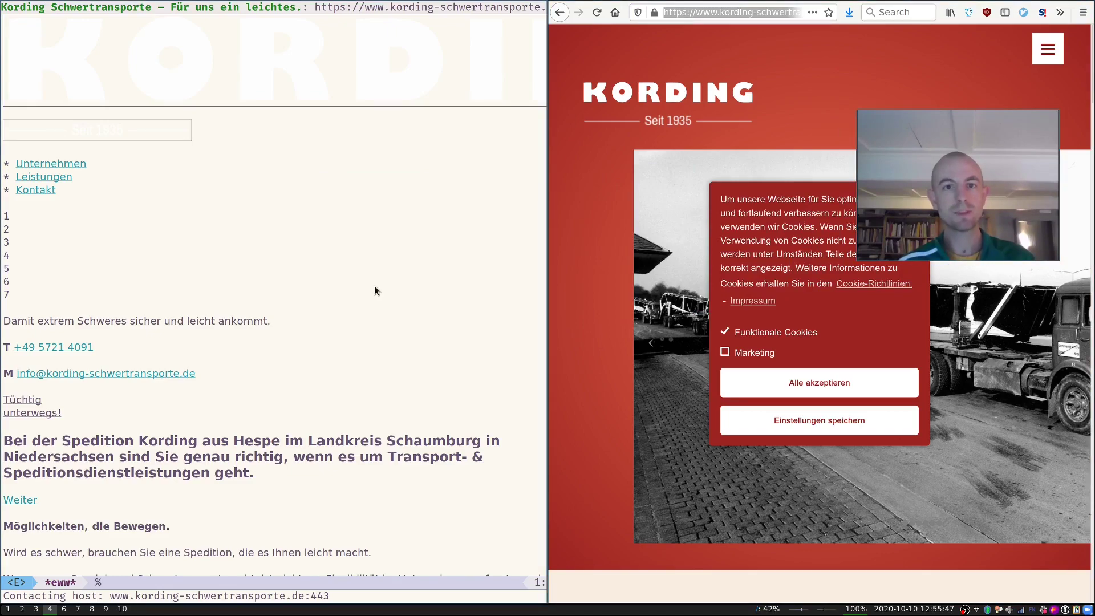
# - Show eww full-screen in its readable view, then switch back to Firefox
pyautogui.click(362, 367)
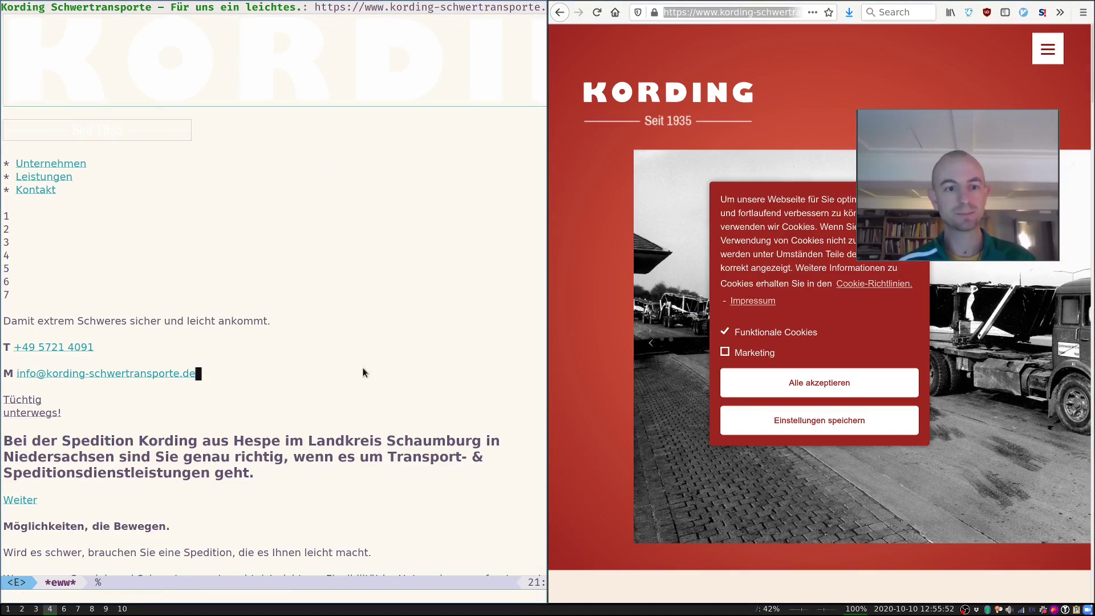
pyautogui.press('super+shift+Right')
pyautogui.press('super+w')
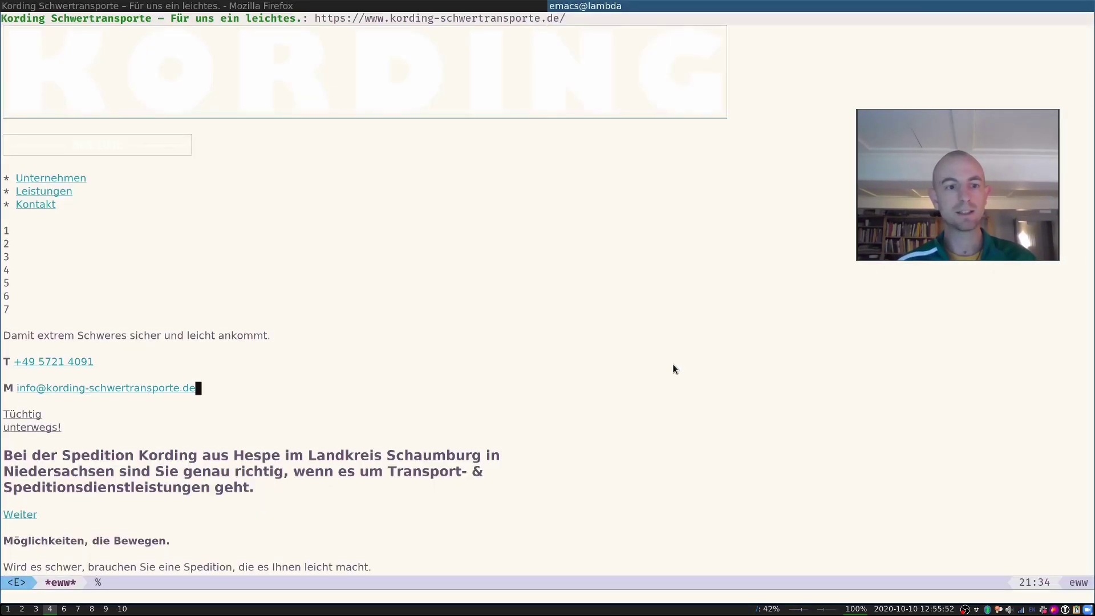
pyautogui.scroll(-20, 669, 365)
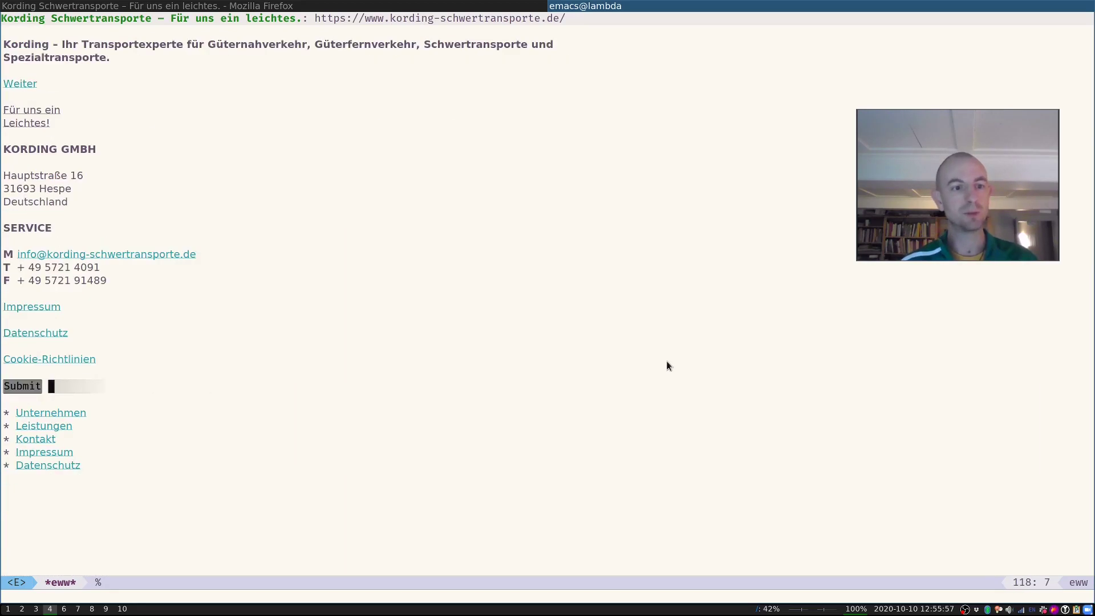
pyautogui.scroll(20, 668, 365)
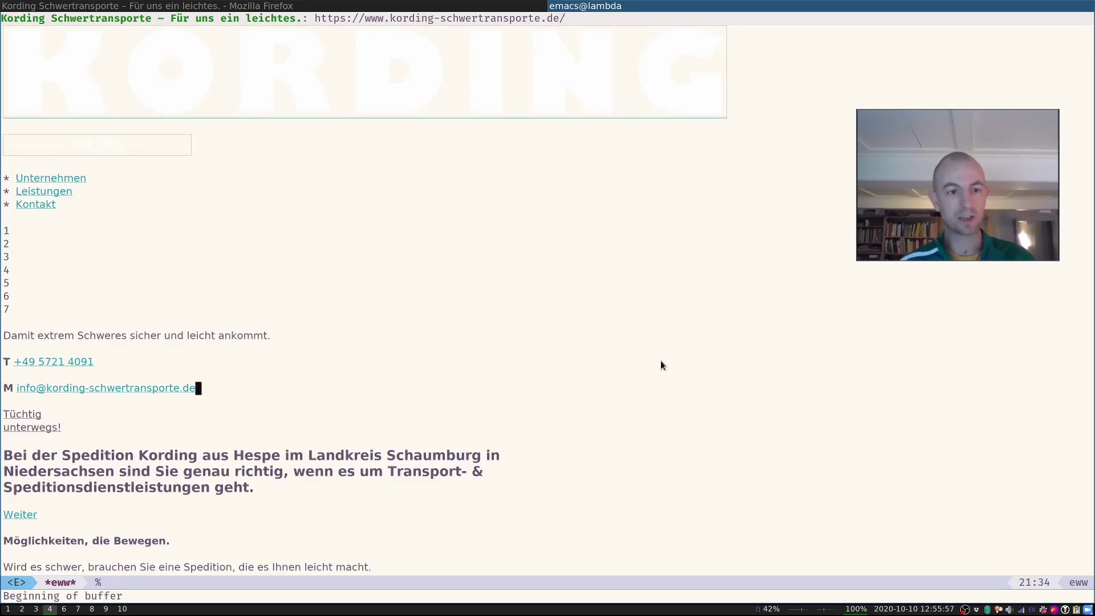
pyautogui.press('R')
pyautogui.moveTo(928, 180); pyautogui.dragTo(955, 397)
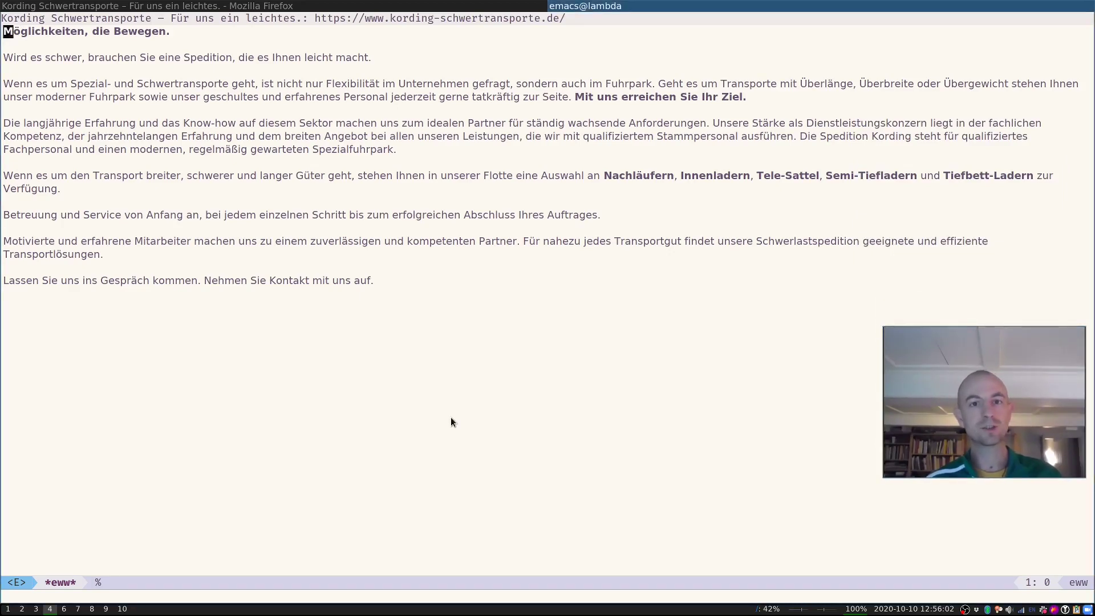
pyautogui.press('&')
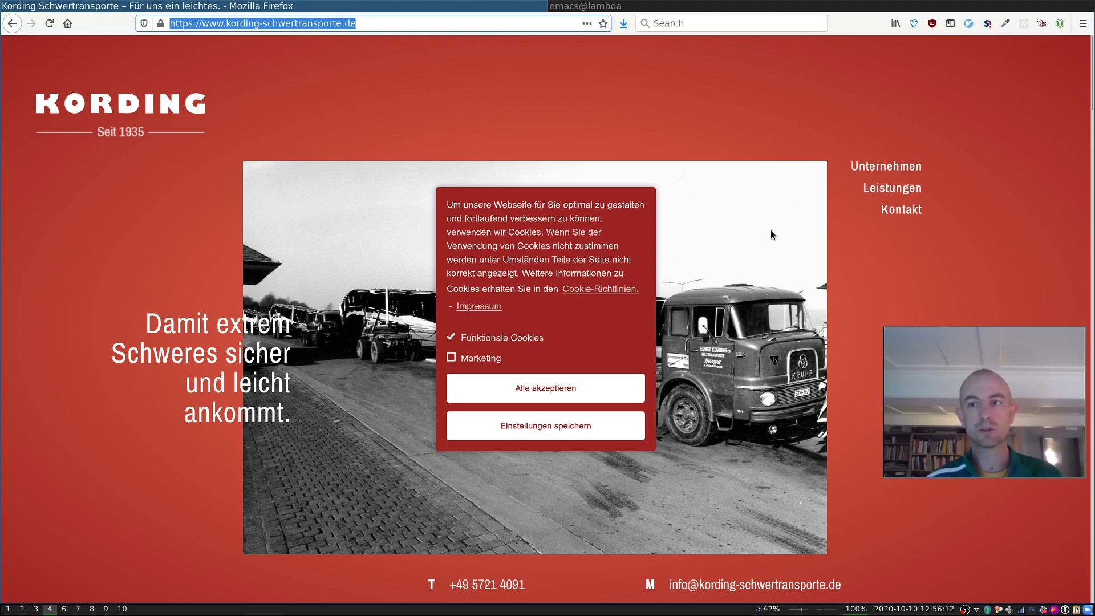
# - Visit another Kording page and return, then open the uBlock Origin dashboard from its panel
pyautogui.click(775, 171)
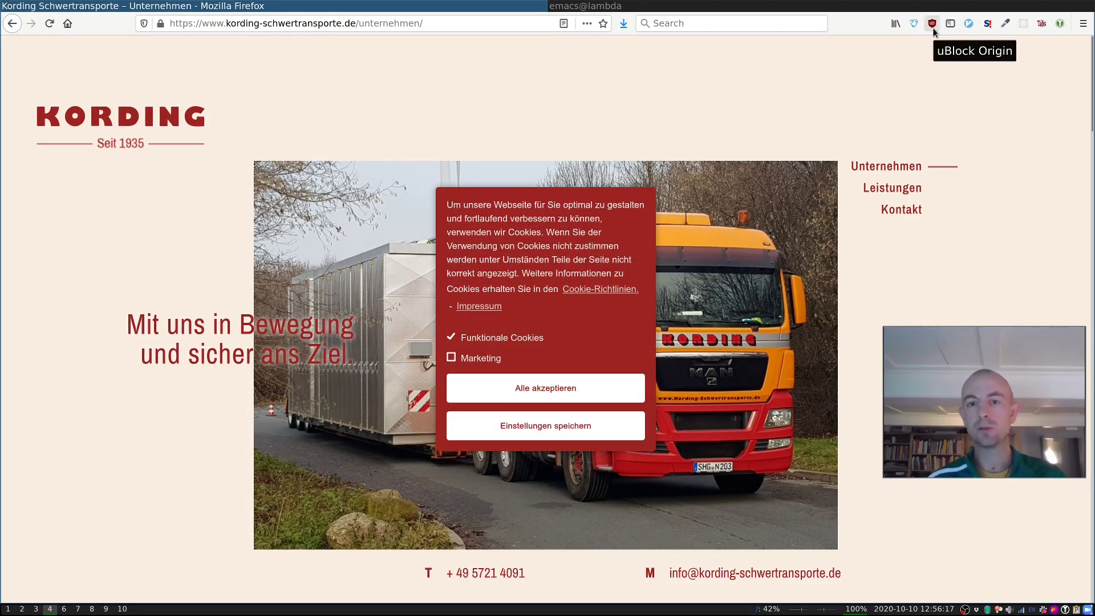
pyautogui.hotkey('alt', 'Left')
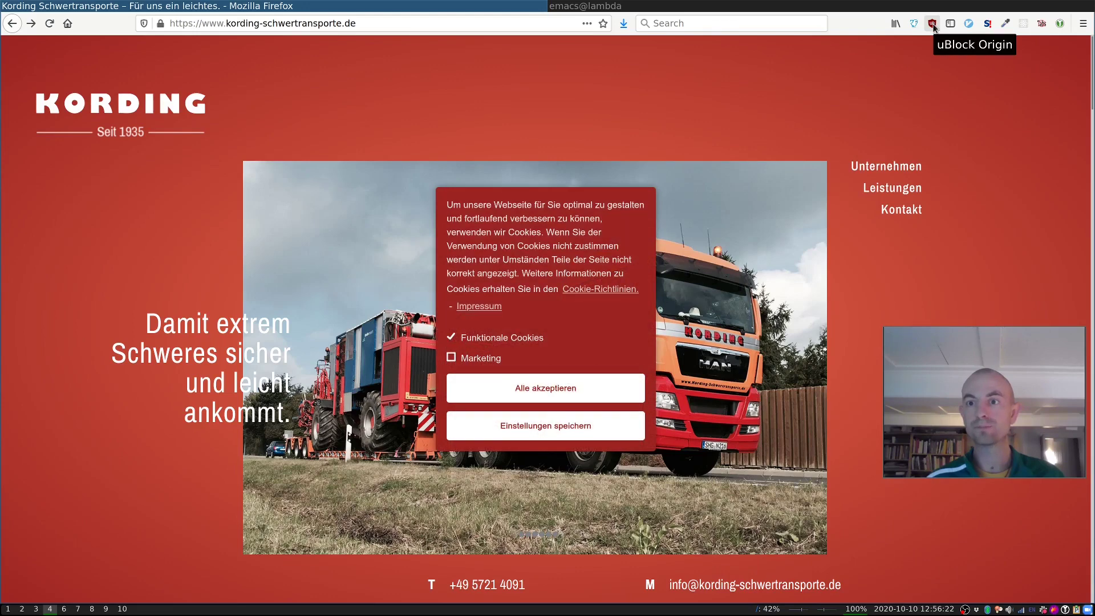
pyautogui.click(932, 24)
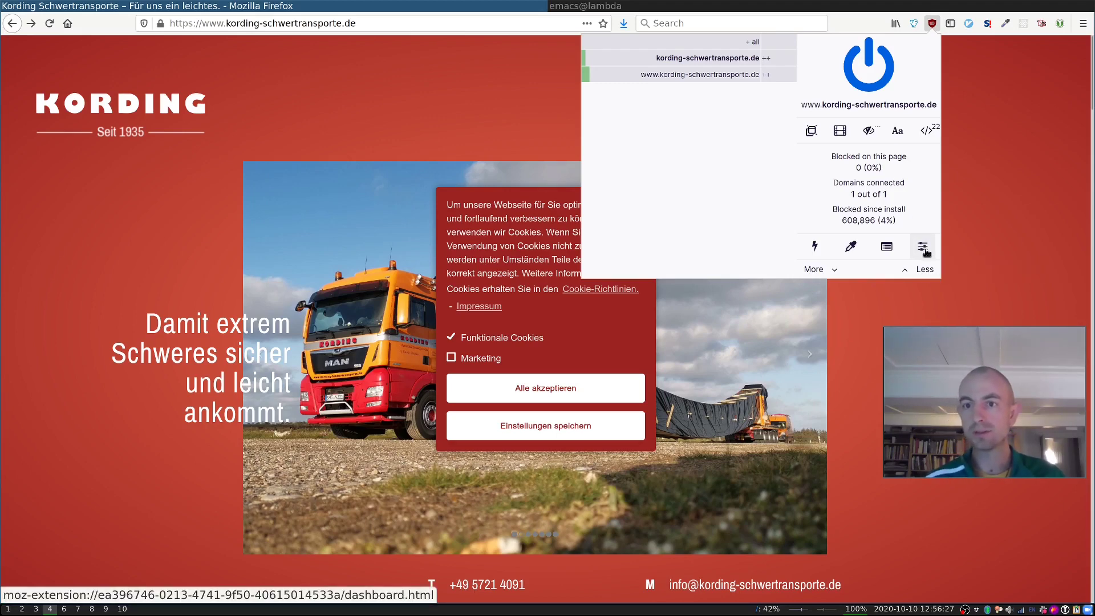
pyautogui.click(923, 248)
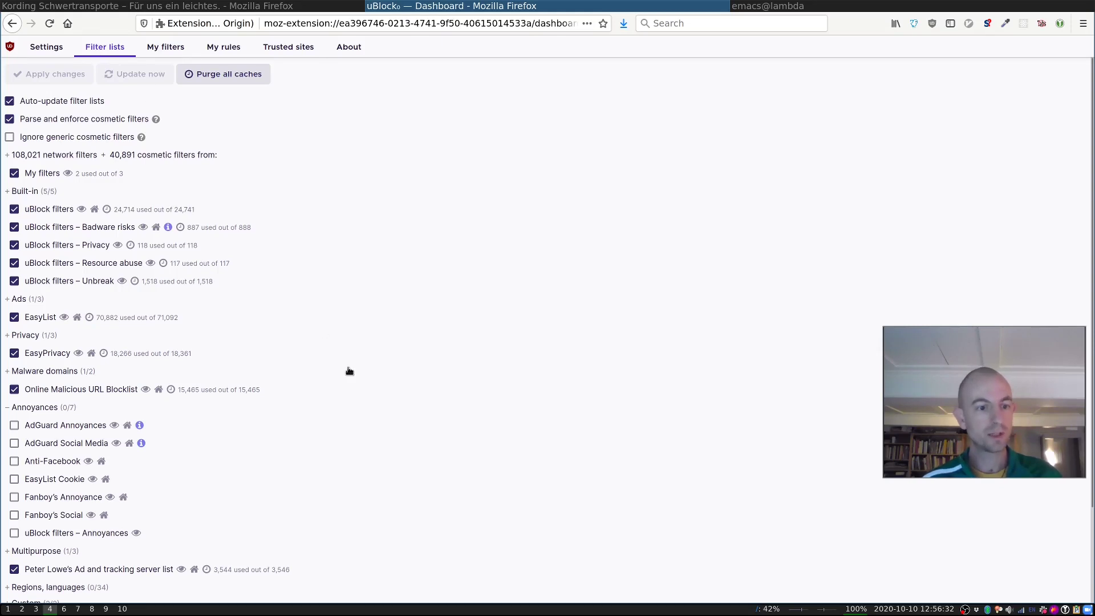
# - Tick EasyList Cookie under Annoyances, apply changes, and return to the Kording tab
pyautogui.scroll(-3, 349, 371)
pyautogui.click(45, 302)
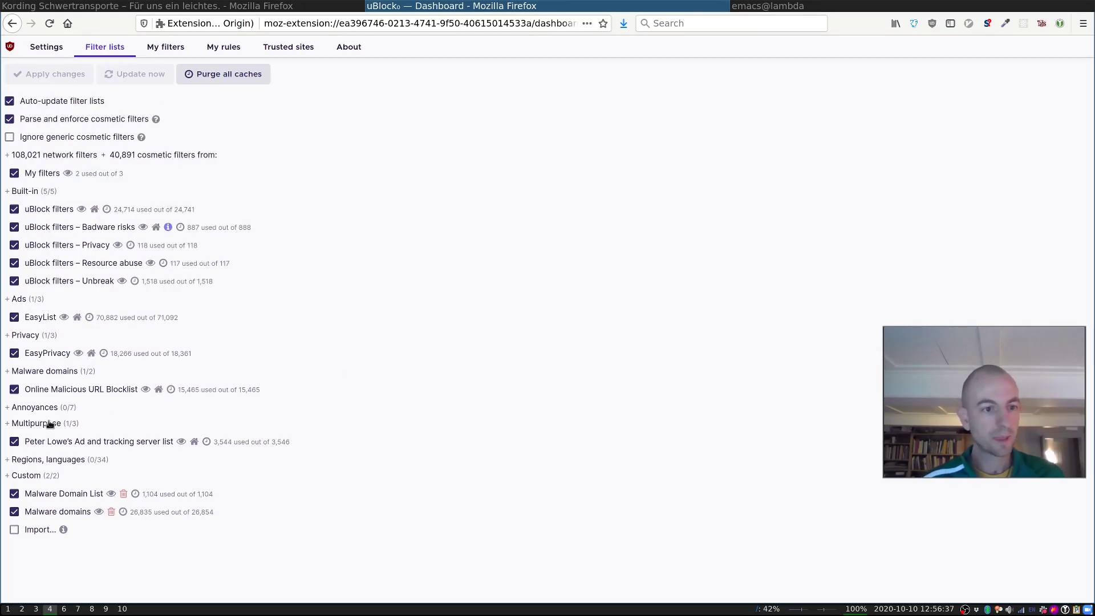
pyautogui.moveTo(105, 416); pyautogui.dragTo(11, 411)
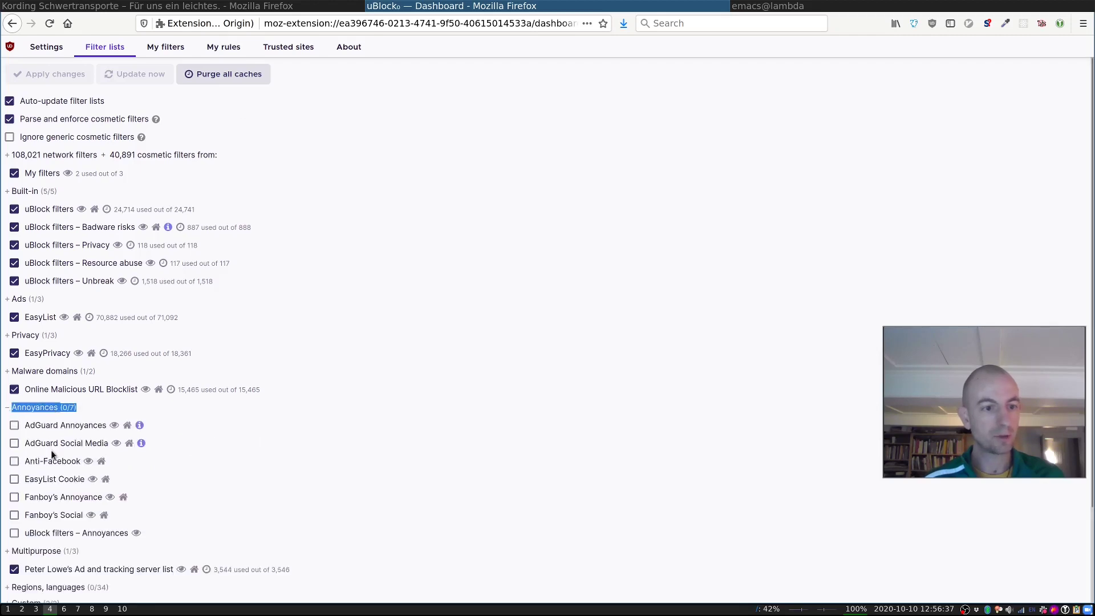
pyautogui.click(16, 481)
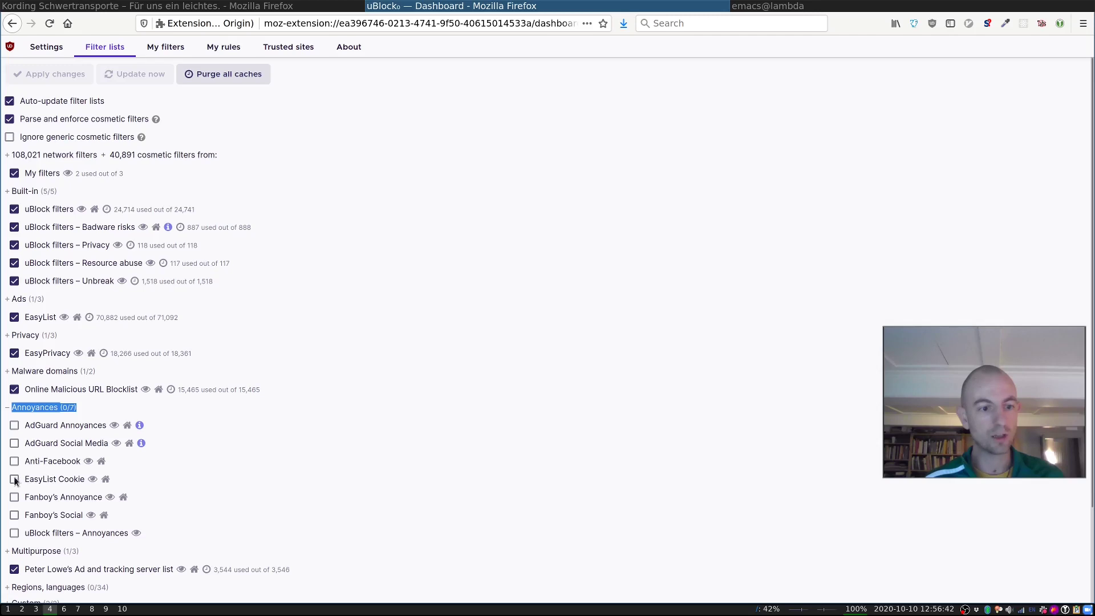
pyautogui.click(35, 73)
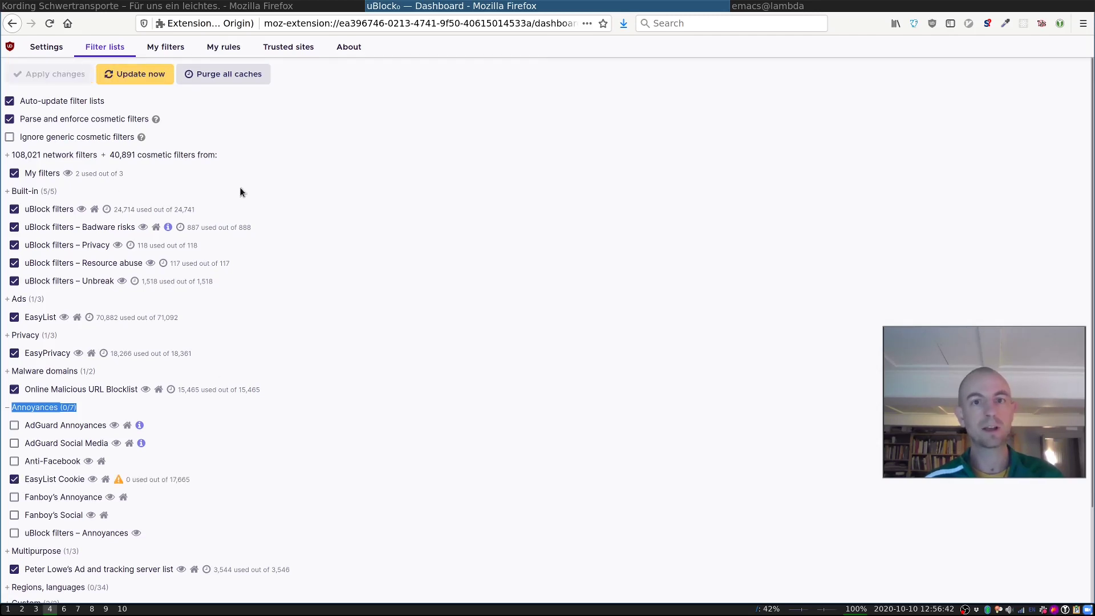
pyautogui.click(302, 5)
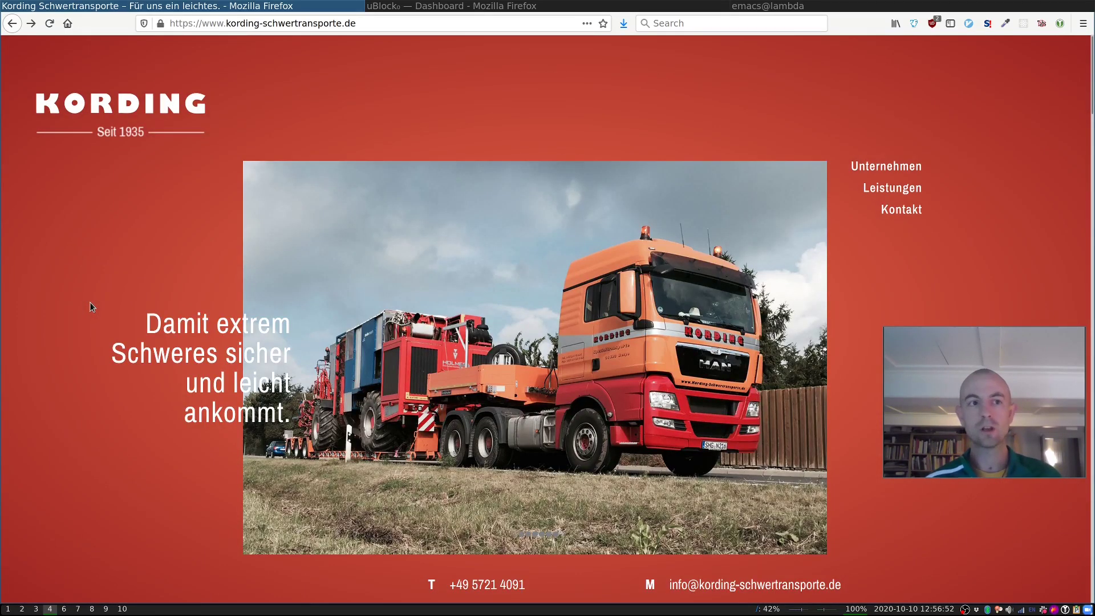
# - Delete all cookies stored for kording-schwertransporte.de using the DevTools Storage panel
pyautogui.scroll(-10, 156, 277)
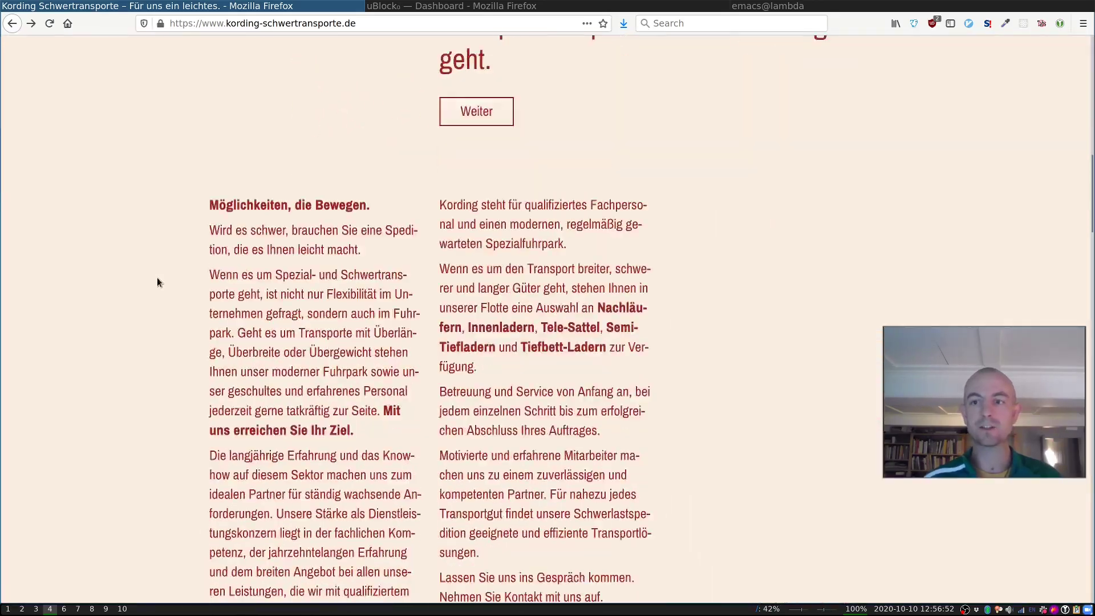
pyautogui.scroll(-4, 156, 277)
pyautogui.scroll(15, 157, 277)
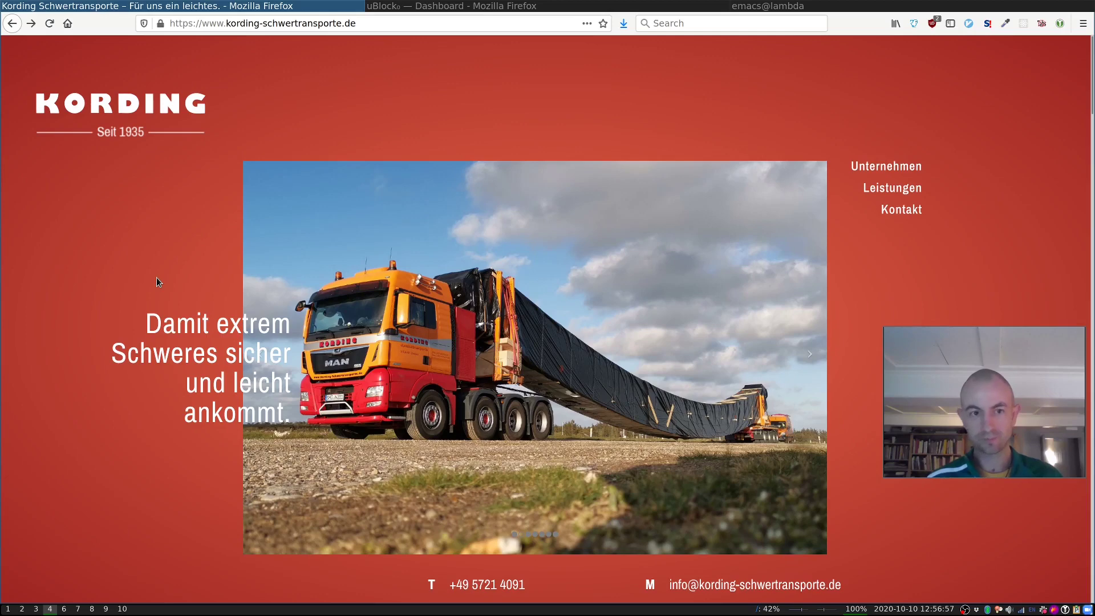
pyautogui.hotkey('ctrl', 'shift', 'i')
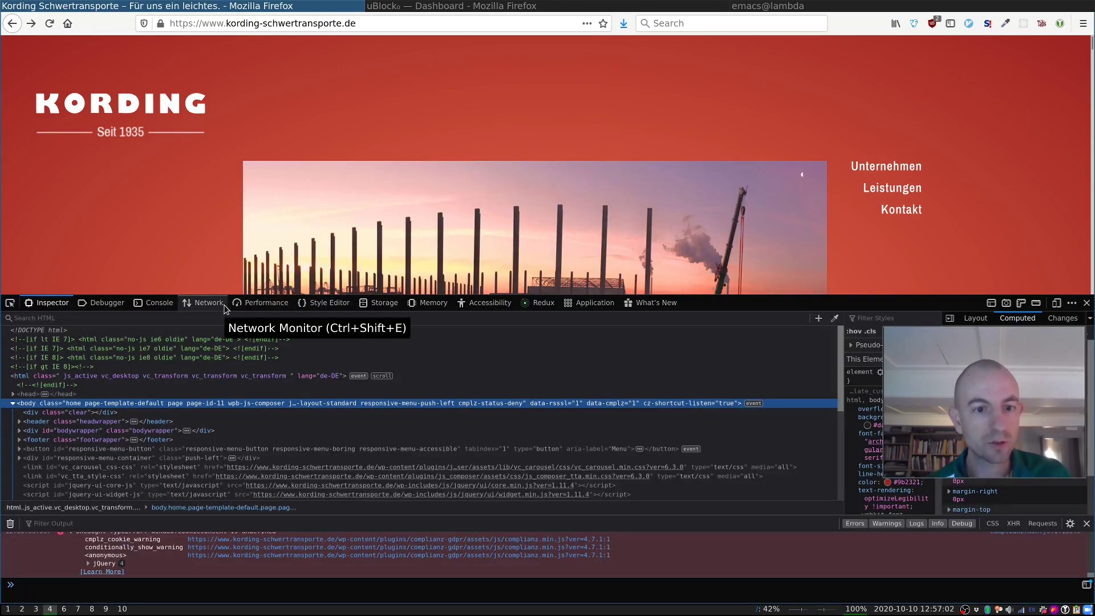
pyautogui.click(391, 311)
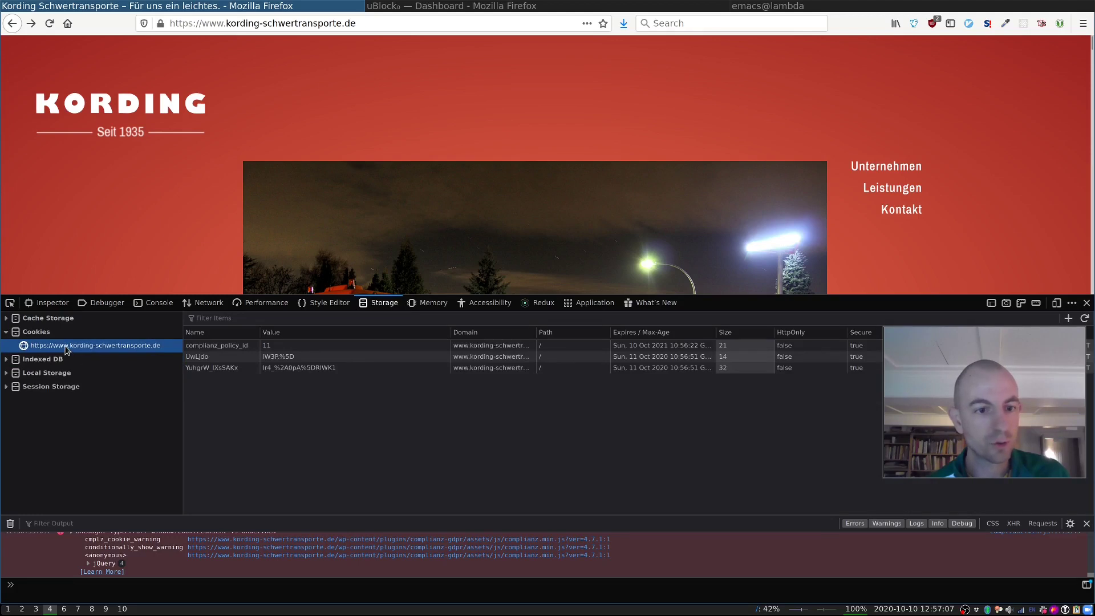
pyautogui.rightClick(130, 346)
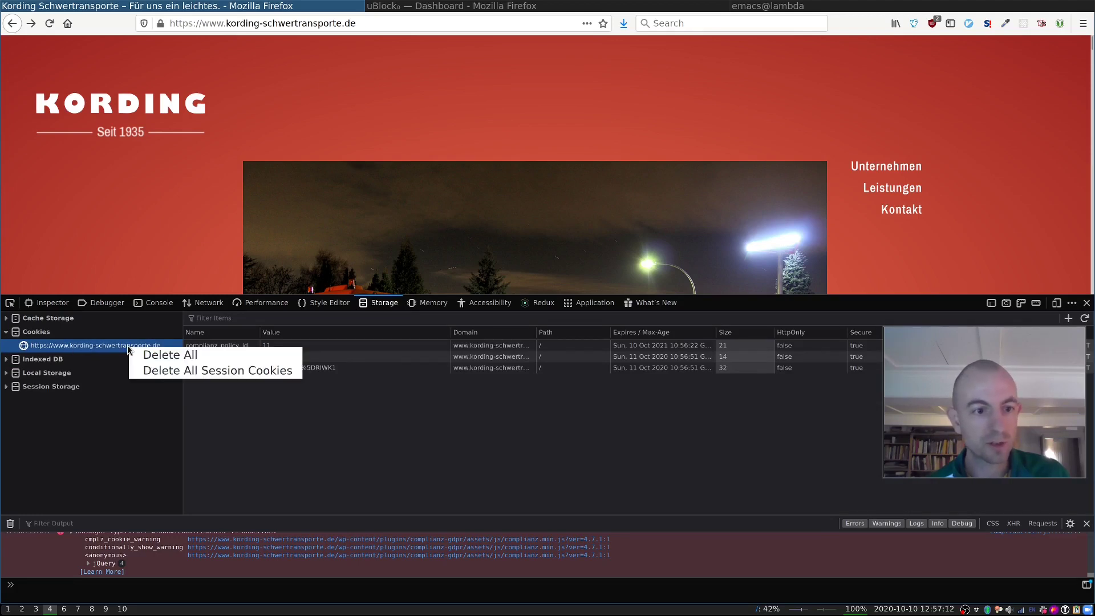
pyautogui.click(198, 357)
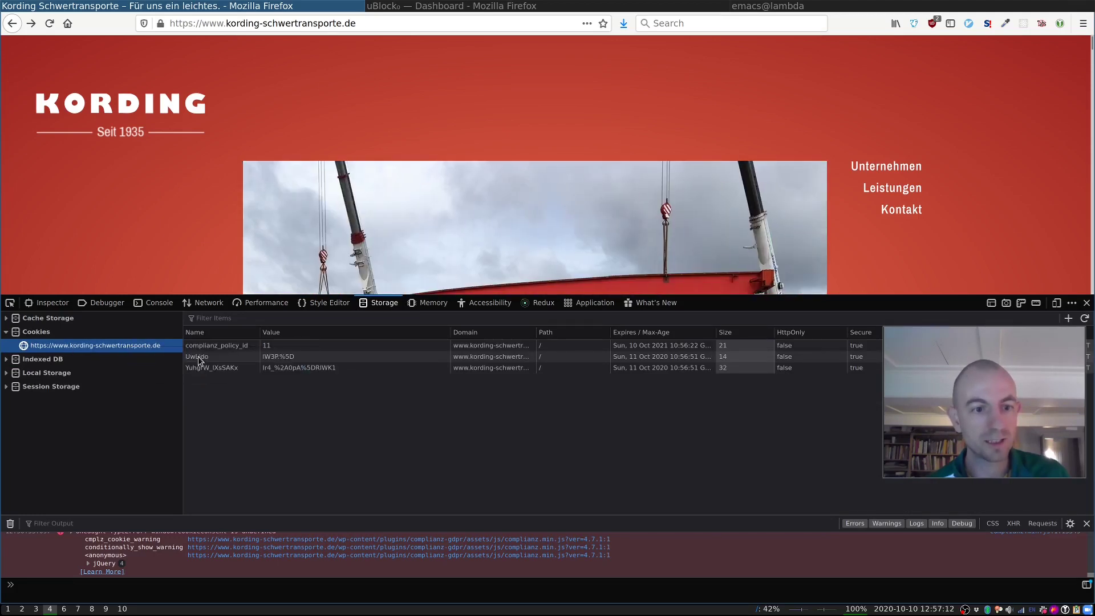
pyautogui.press('F12')
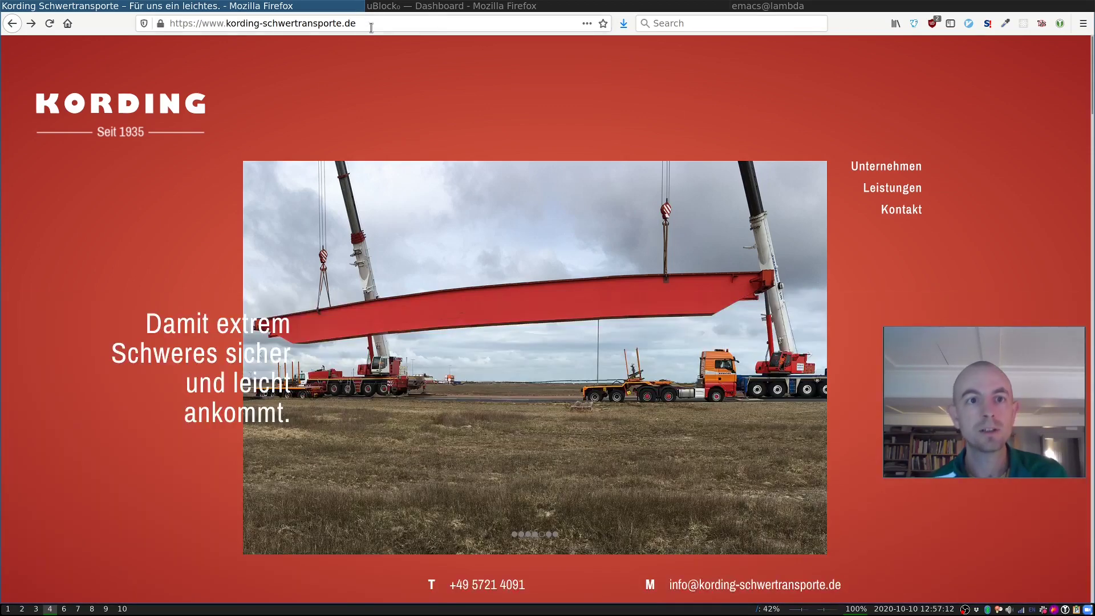
# - Reload the Kording site in a new tab and confirm no cookie popup appears
pyautogui.click(371, 28)
pyautogui.hotkey('ctrl', 'c')
pyautogui.hotkey('ctrl', 't')
pyautogui.hotkey('ctrl', 'v')
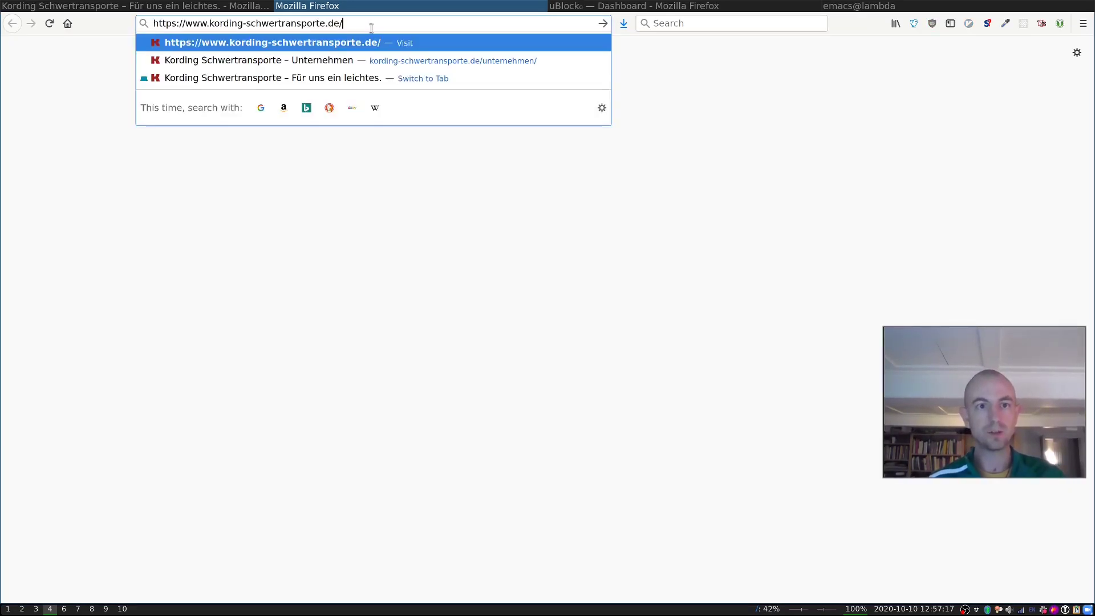
pyautogui.press('Return')
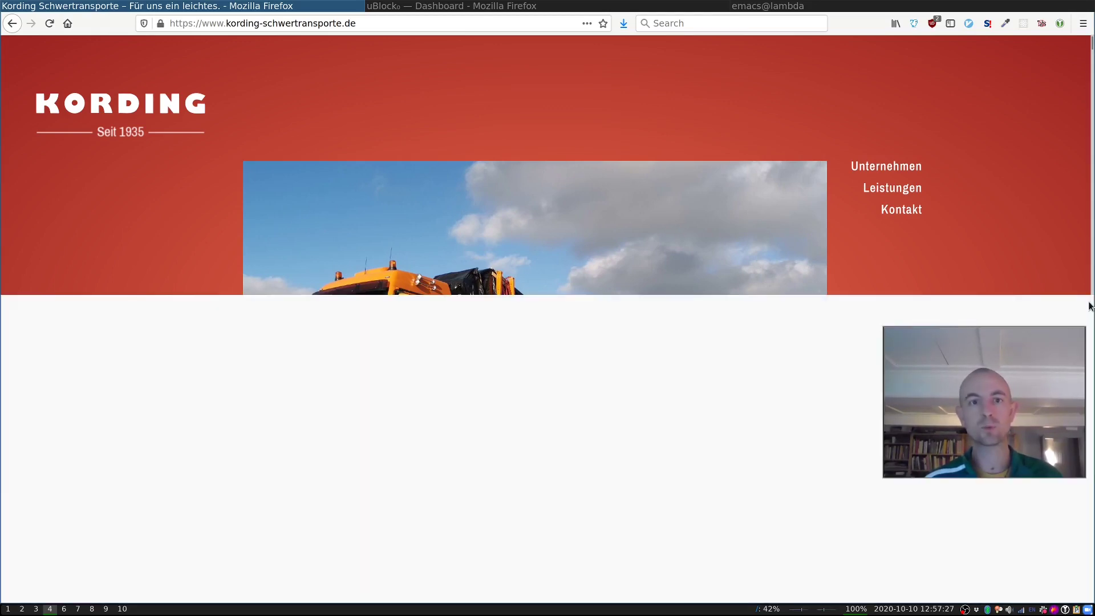
pyautogui.click(1086, 302)
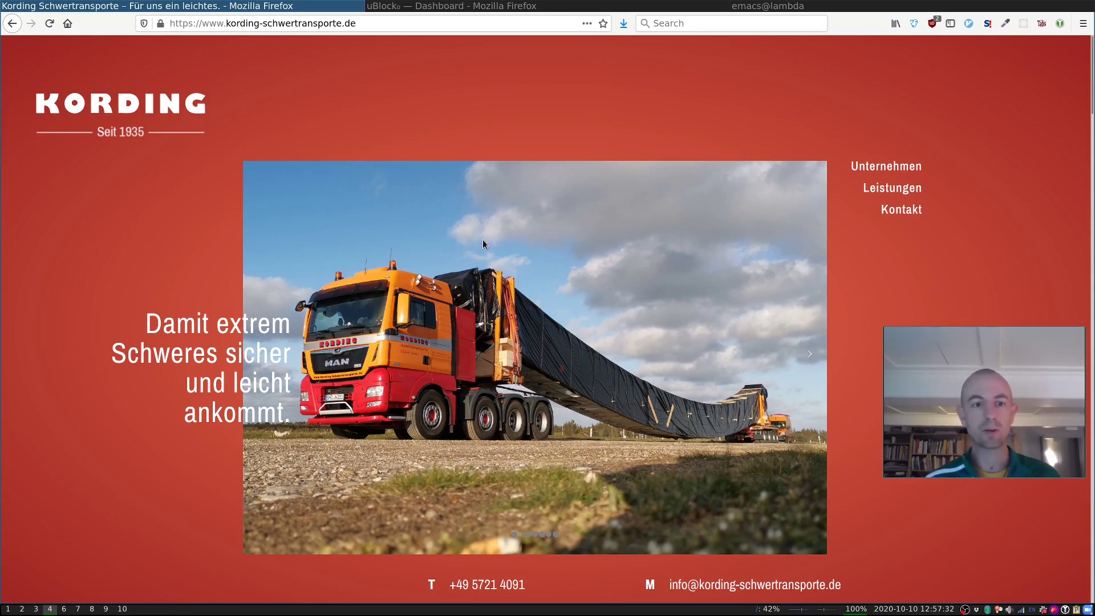
pyautogui.scroll(-10, 483, 240)
pyautogui.scroll(-6, 433, 417)
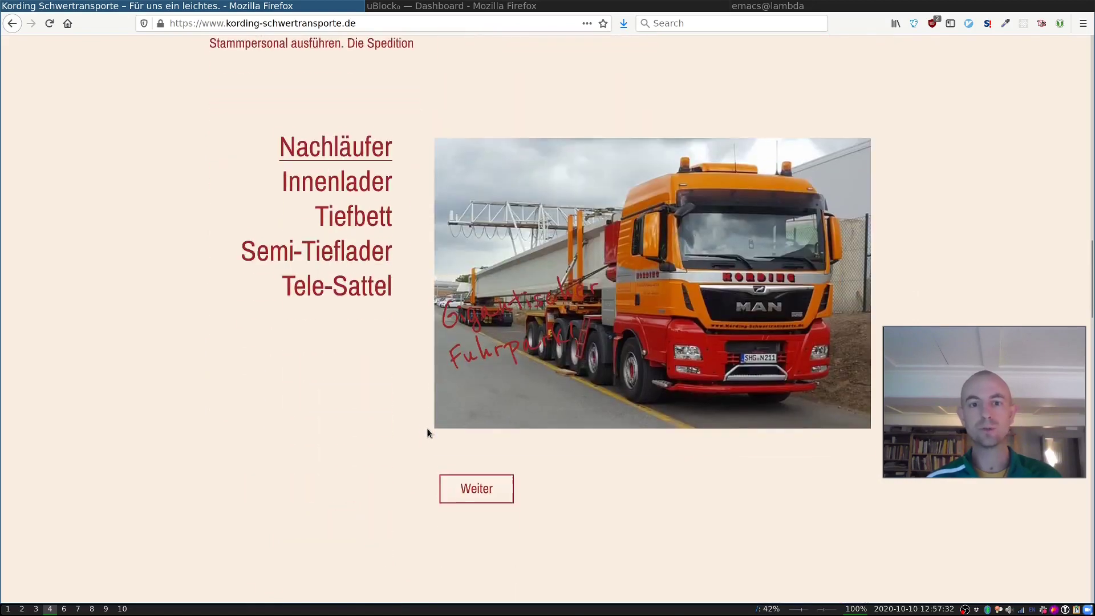
pyautogui.scroll(15, 423, 454)
pyautogui.scroll(5, 423, 454)
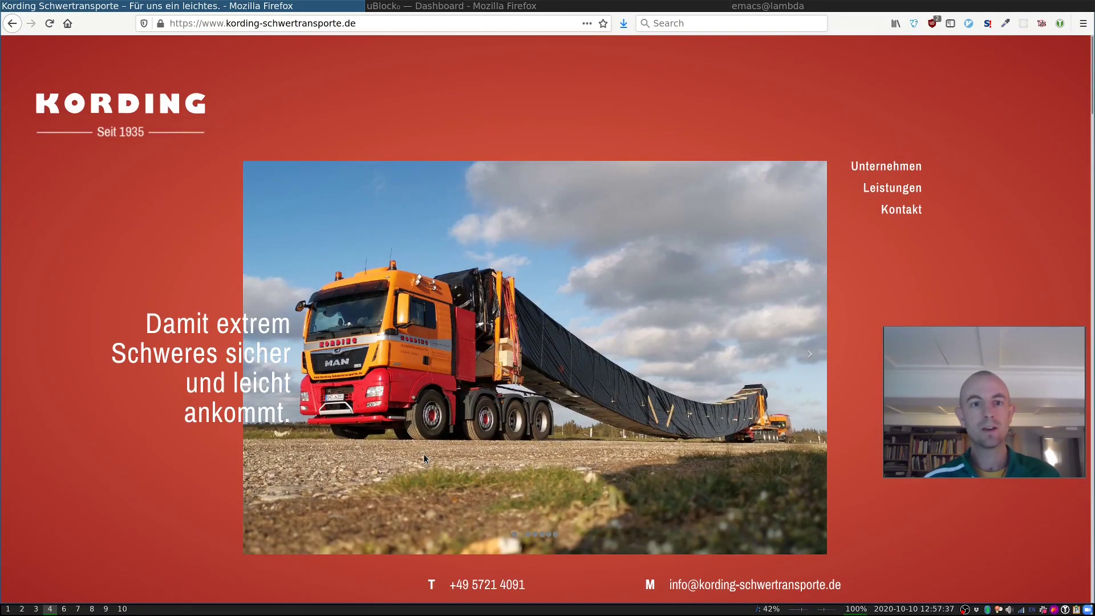